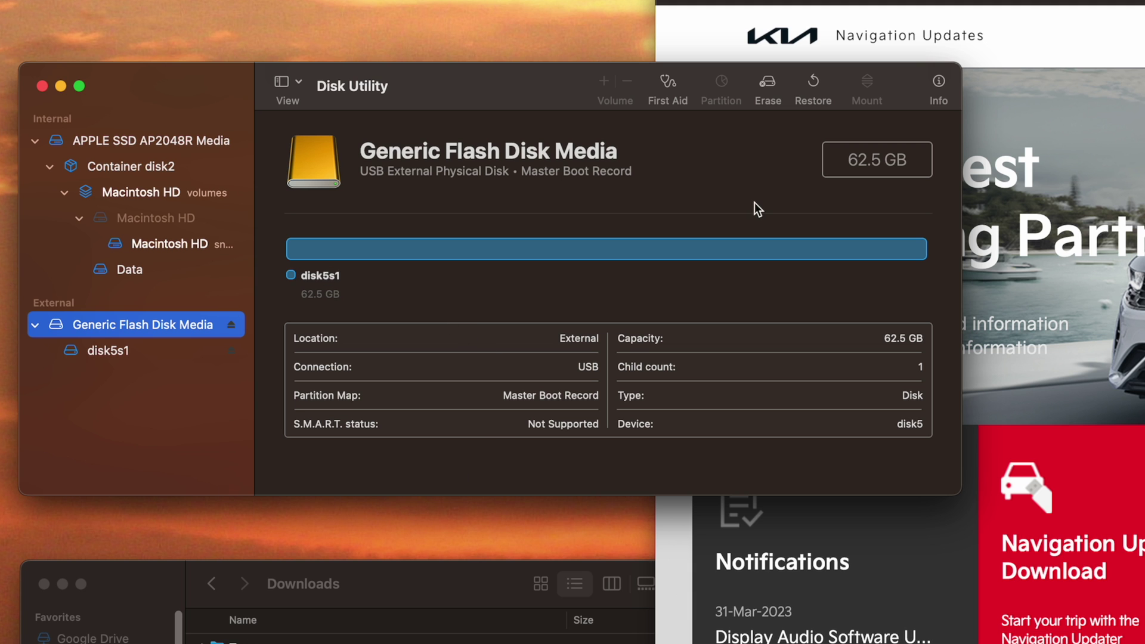
# Step: Erase the Generic Flash Disk Media drive using the ExFAT format and the Master Boot Record scheme
pyautogui.click(767, 100)
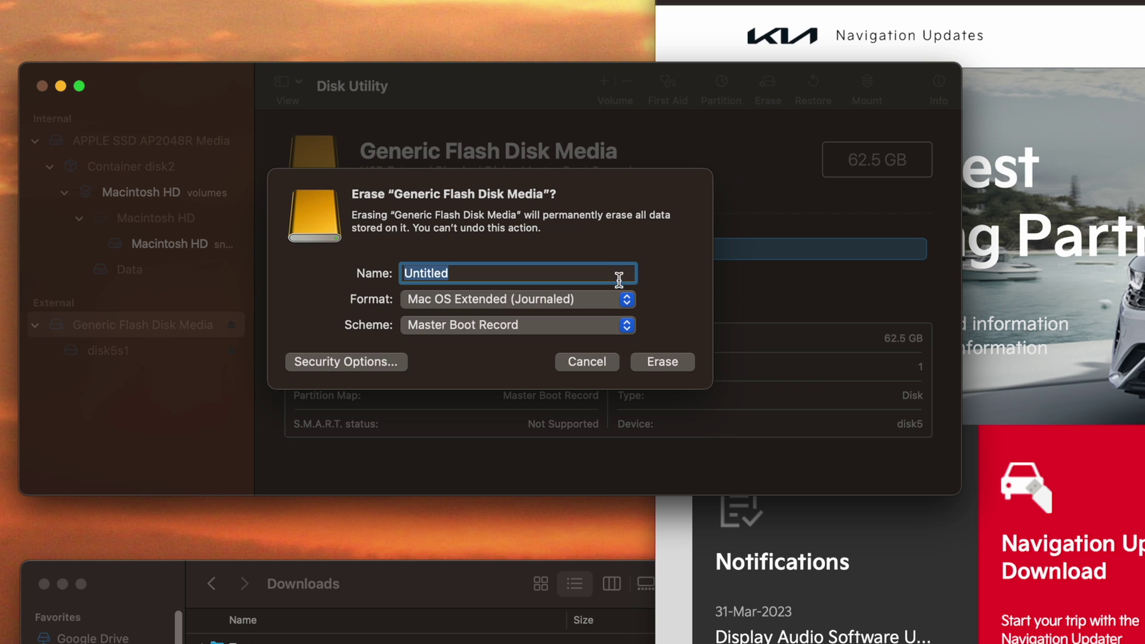
pyautogui.click(626, 300)
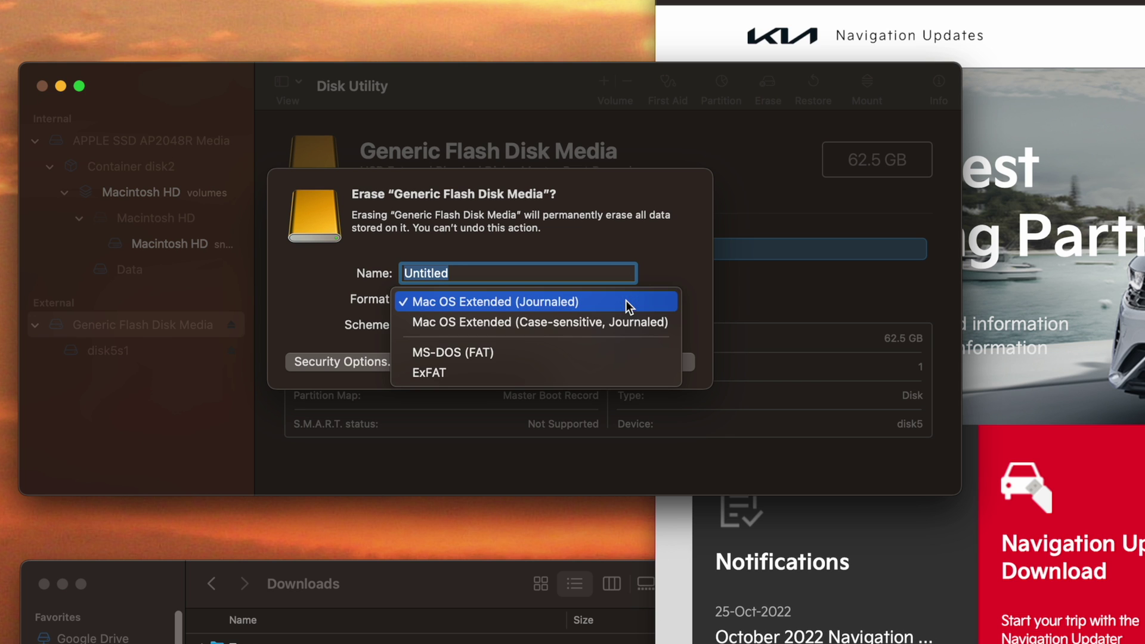
pyautogui.click(589, 370)
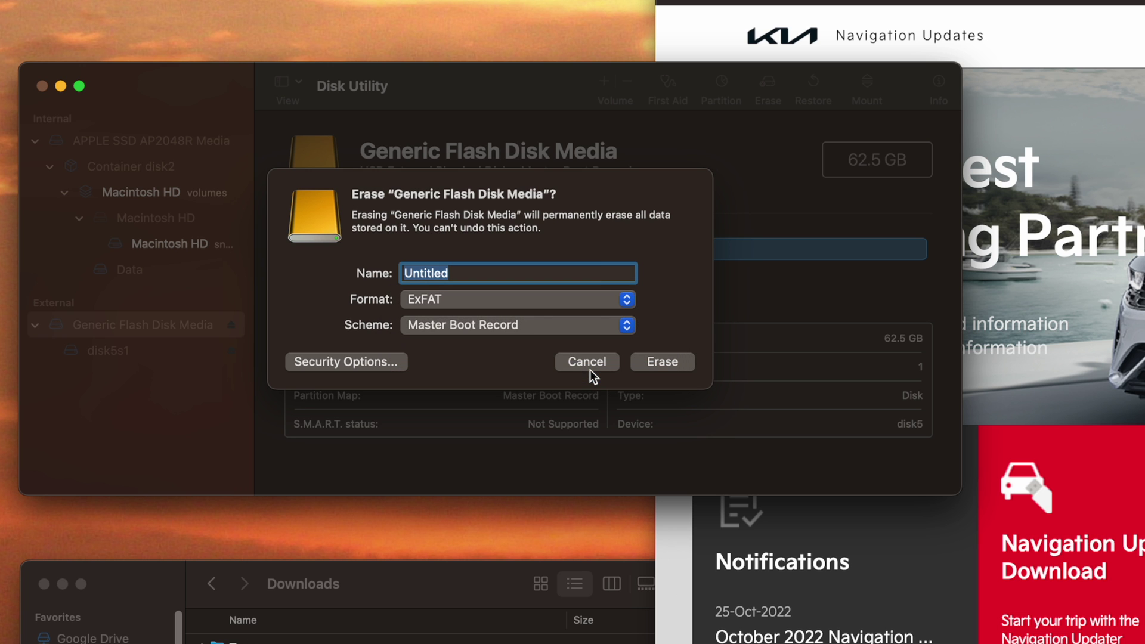
pyautogui.click(650, 359)
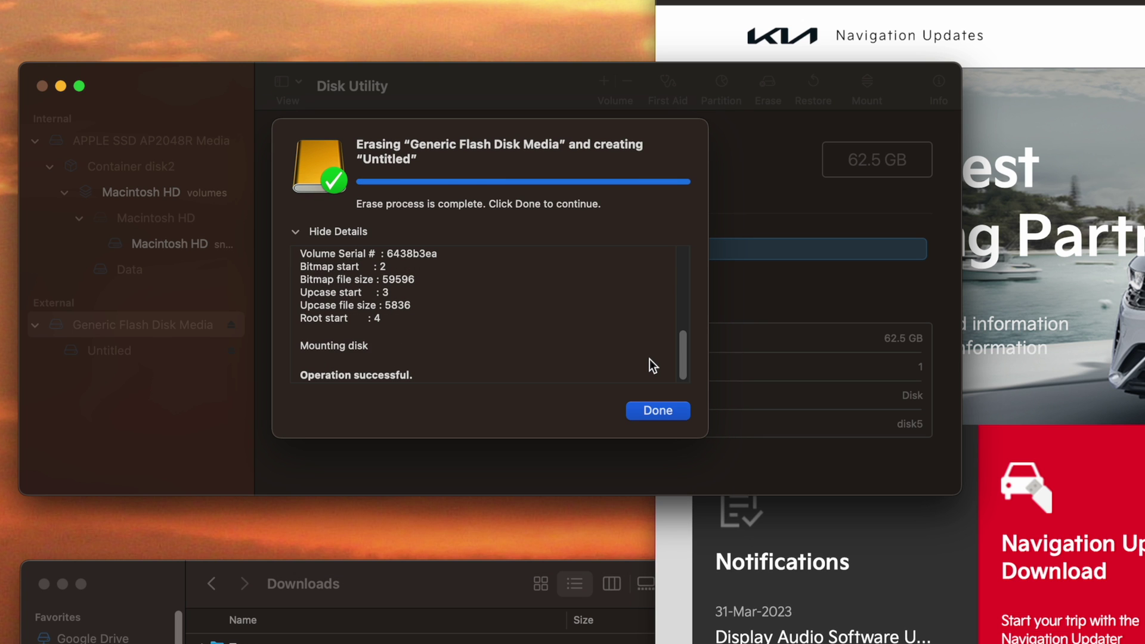
pyautogui.click(658, 410)
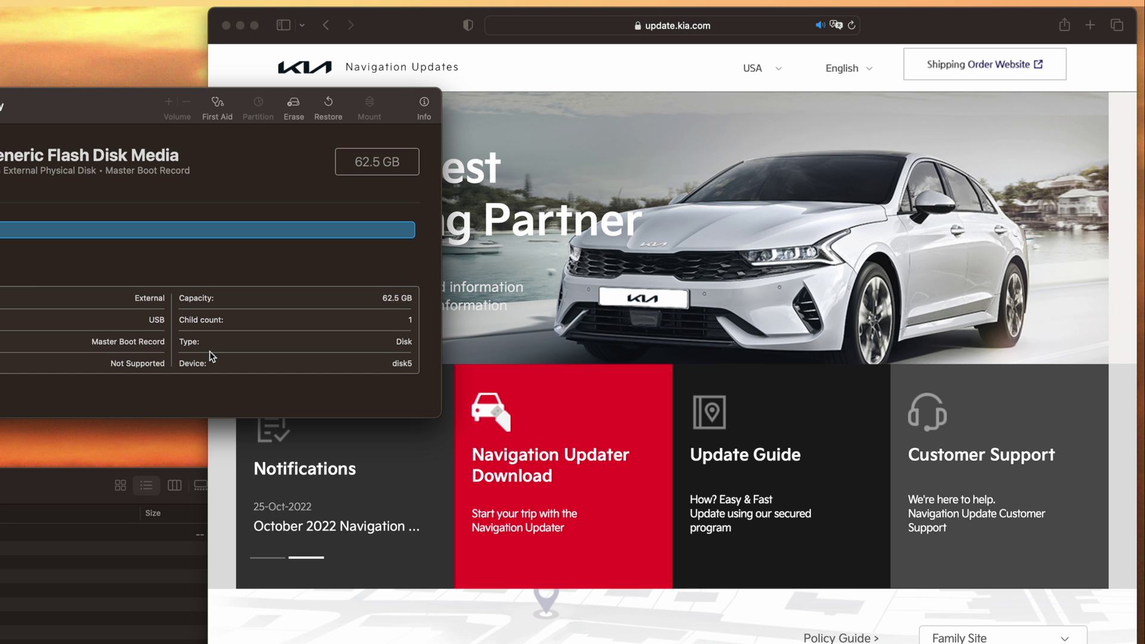
# Step: Switch to the Kia Navigation Updates page in Safari and download the Mac version of the Navigation Updater
pyautogui.click(217, 440)
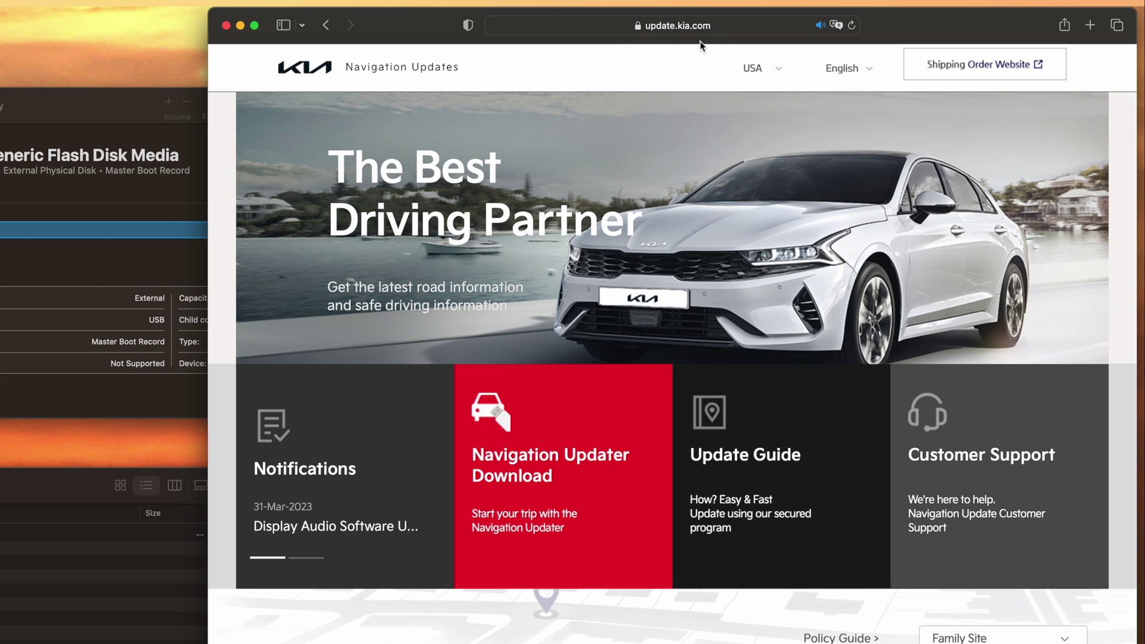
pyautogui.moveTo(507, 513)
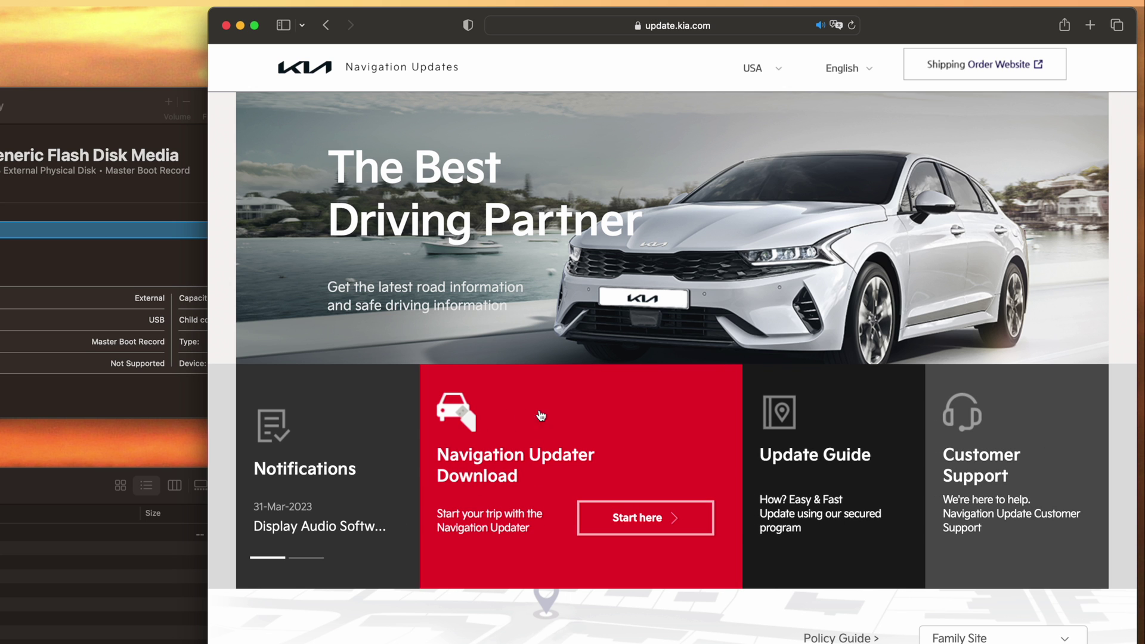
pyautogui.click(636, 518)
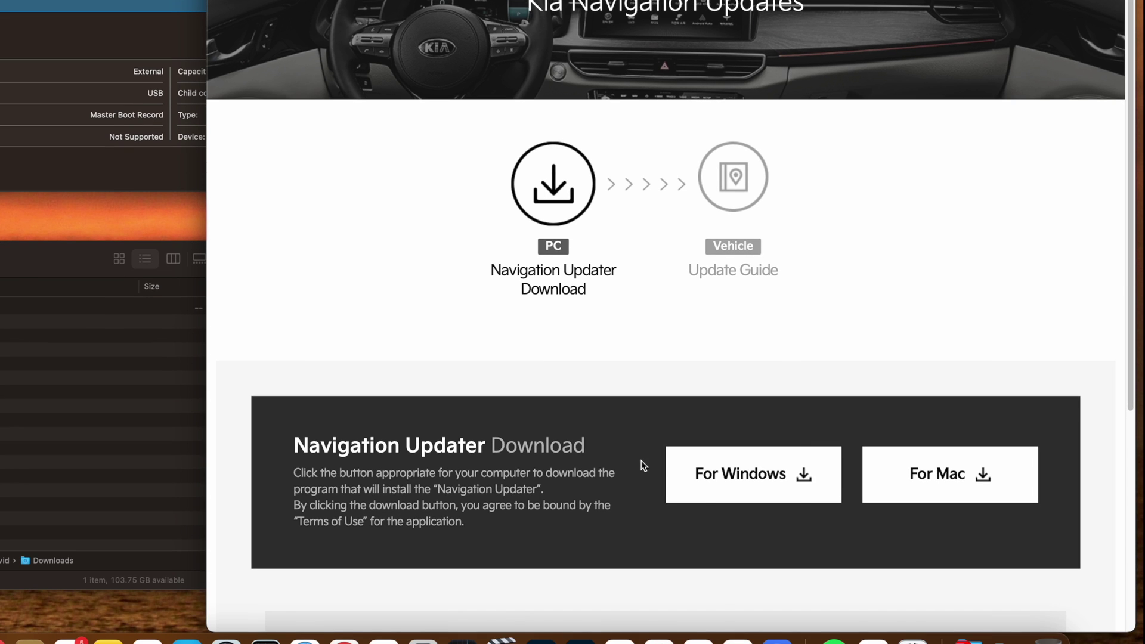
pyautogui.click(953, 481)
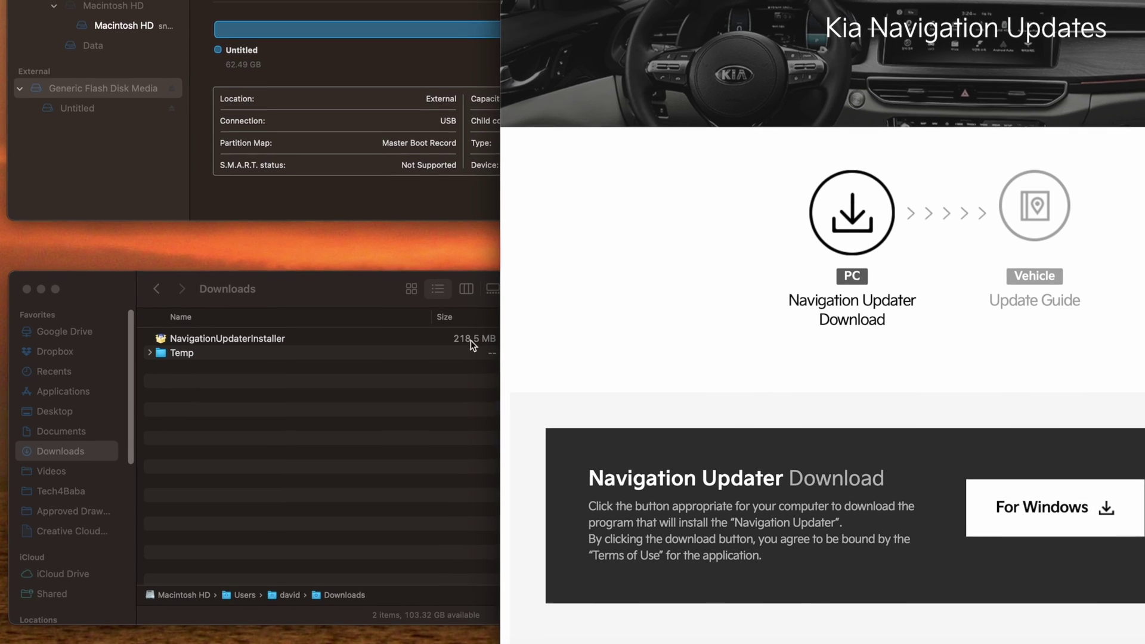
# Step: Launch NavigationUpdaterInstaller from the Downloads folder, allow it to open, and authorize its changes with the account password
pyautogui.click(293, 399)
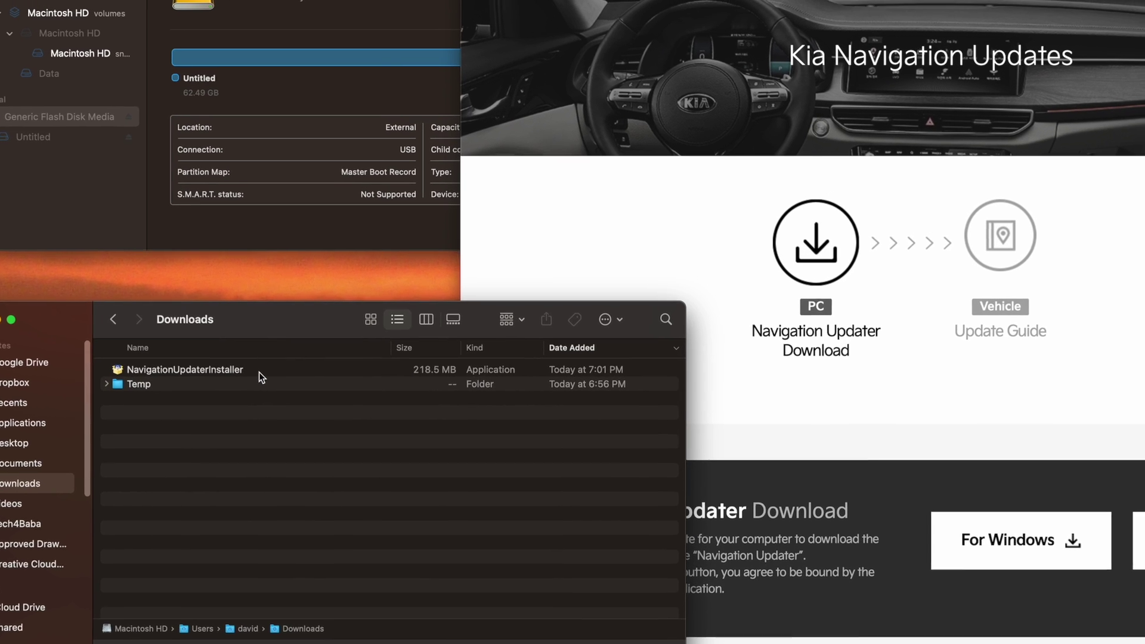
pyautogui.click(248, 379)
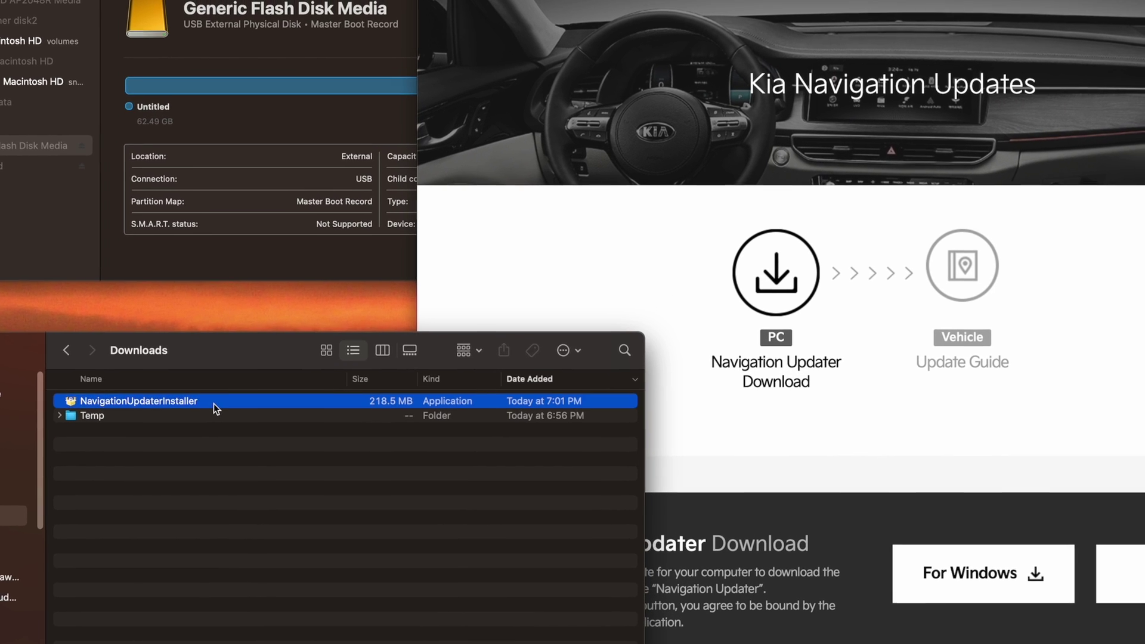
pyautogui.doubleClick(204, 410)
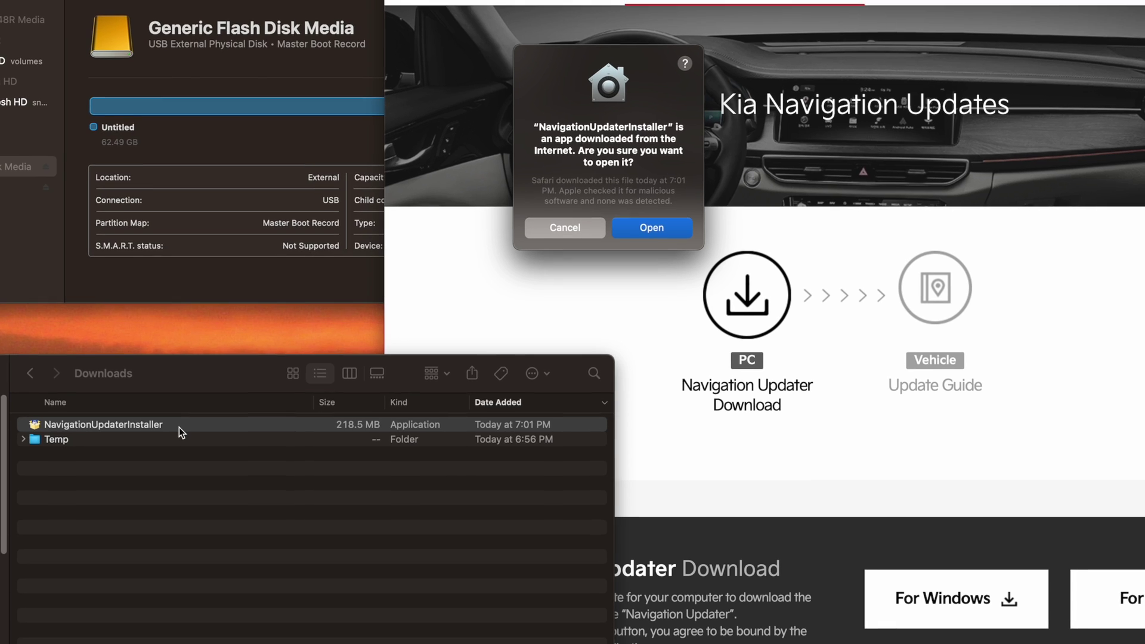
pyautogui.click(646, 234)
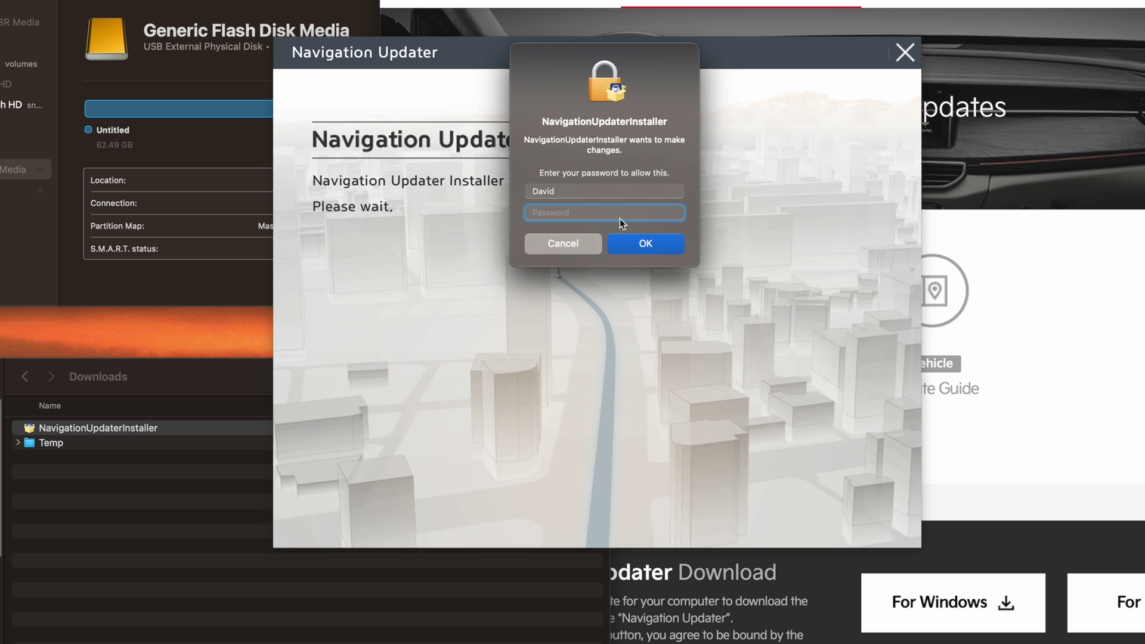
pyautogui.write('•••••••')
pyautogui.press('Return')
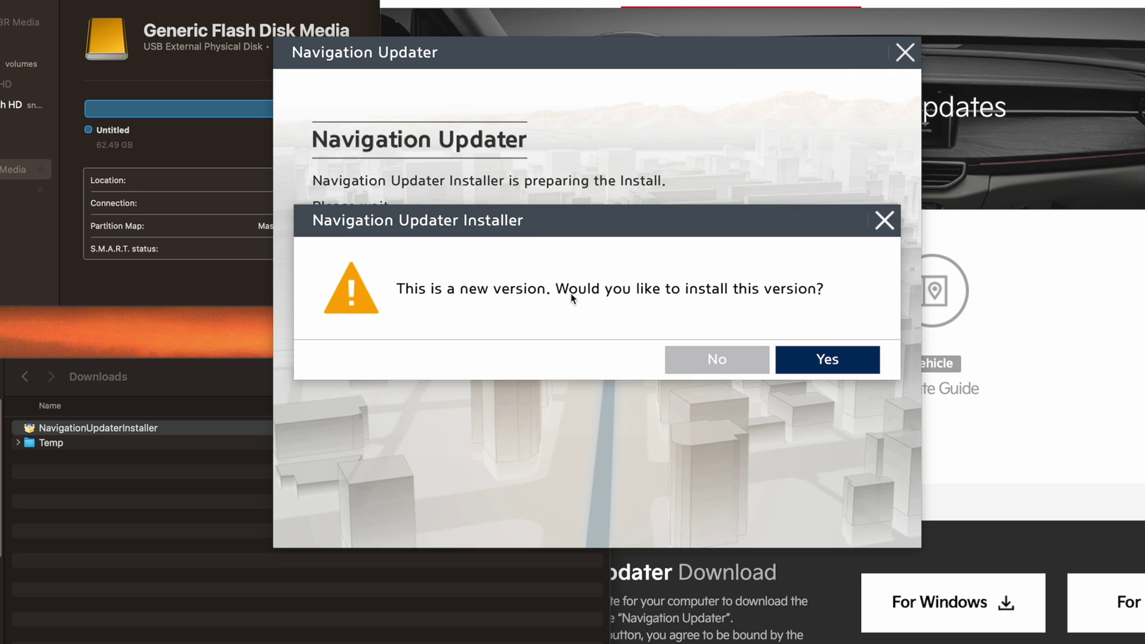
# Step: Install the new Navigation Updater version, accepting the license contract, and complete the installer
pyautogui.click(826, 364)
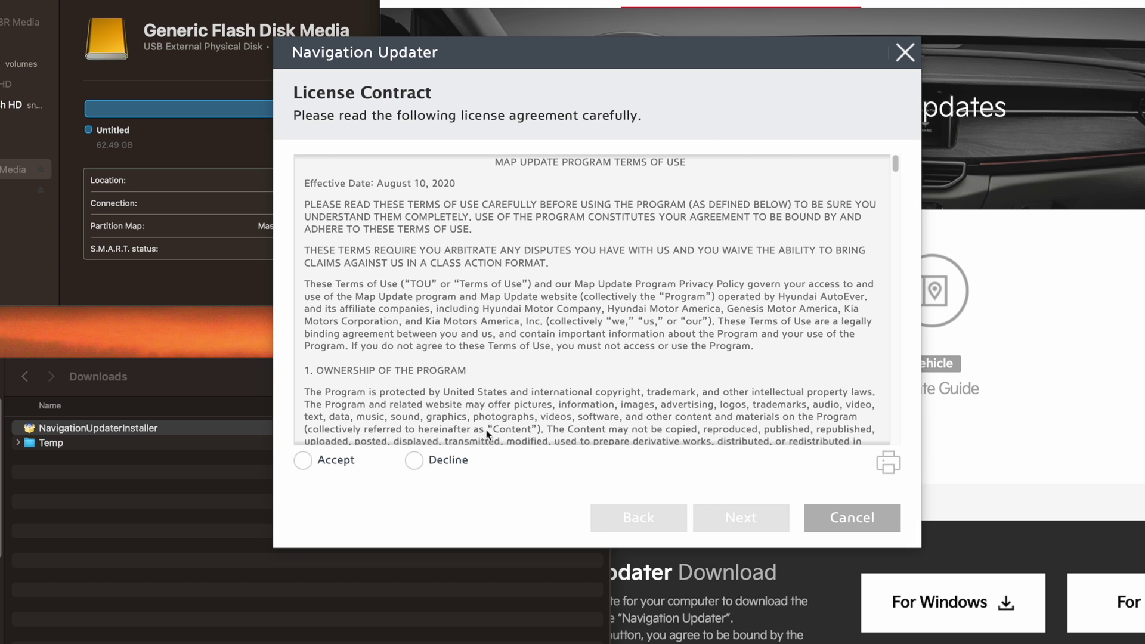
pyautogui.click(303, 460)
pyautogui.click(729, 521)
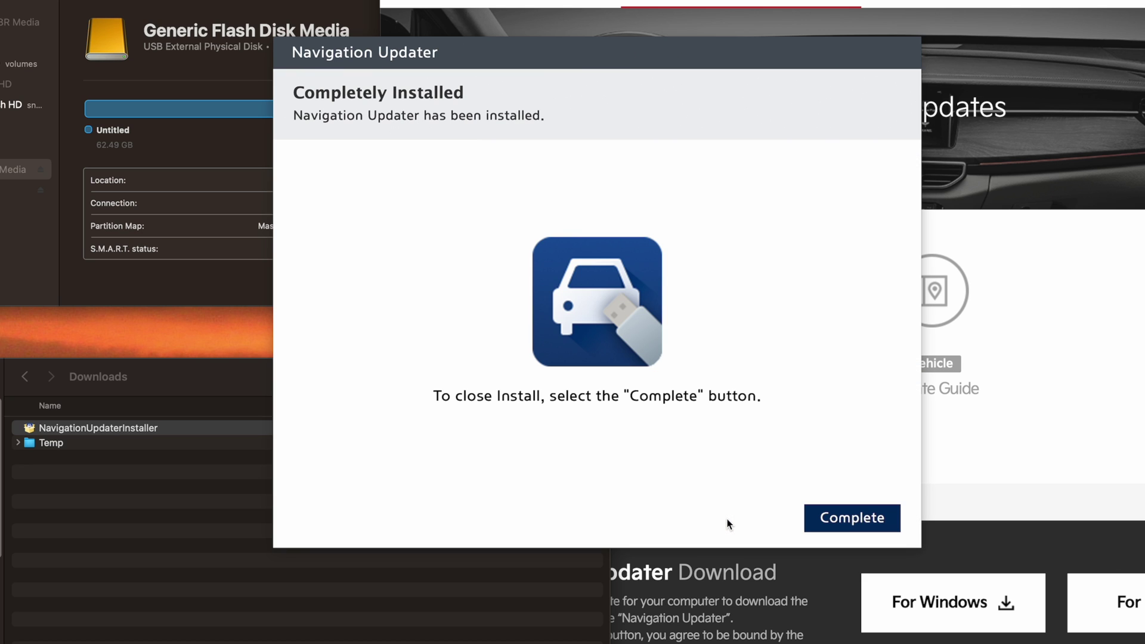
pyautogui.click(825, 525)
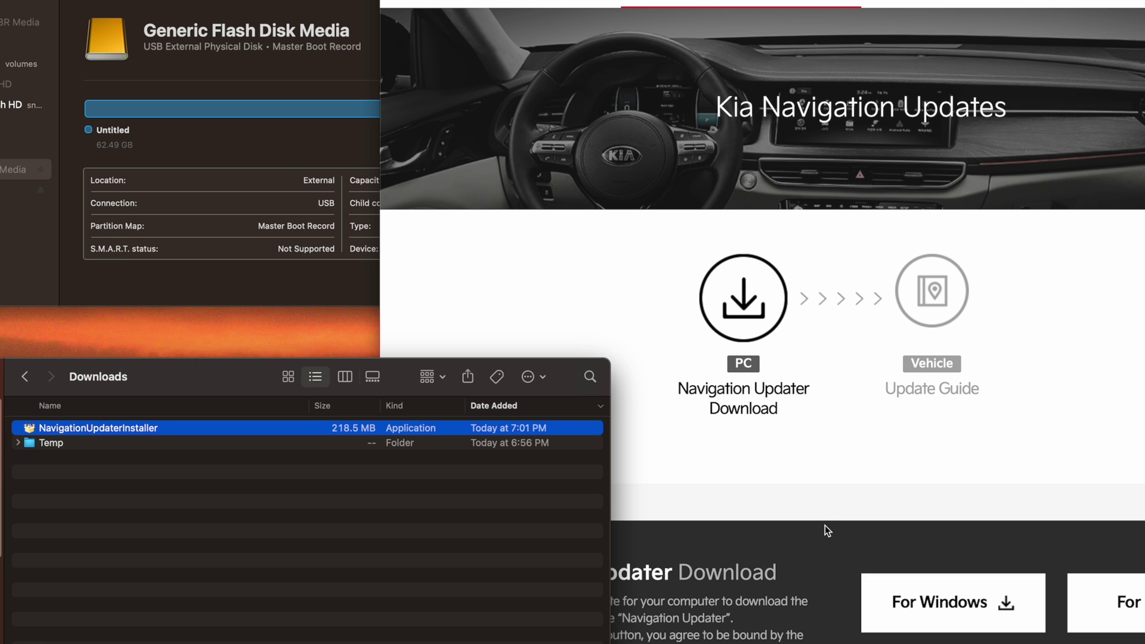
# Step: Log in to Navigation Updater with the account e-mail and password, with Remember Email/Password and Auto-Login enabled
pyautogui.click(832, 477)
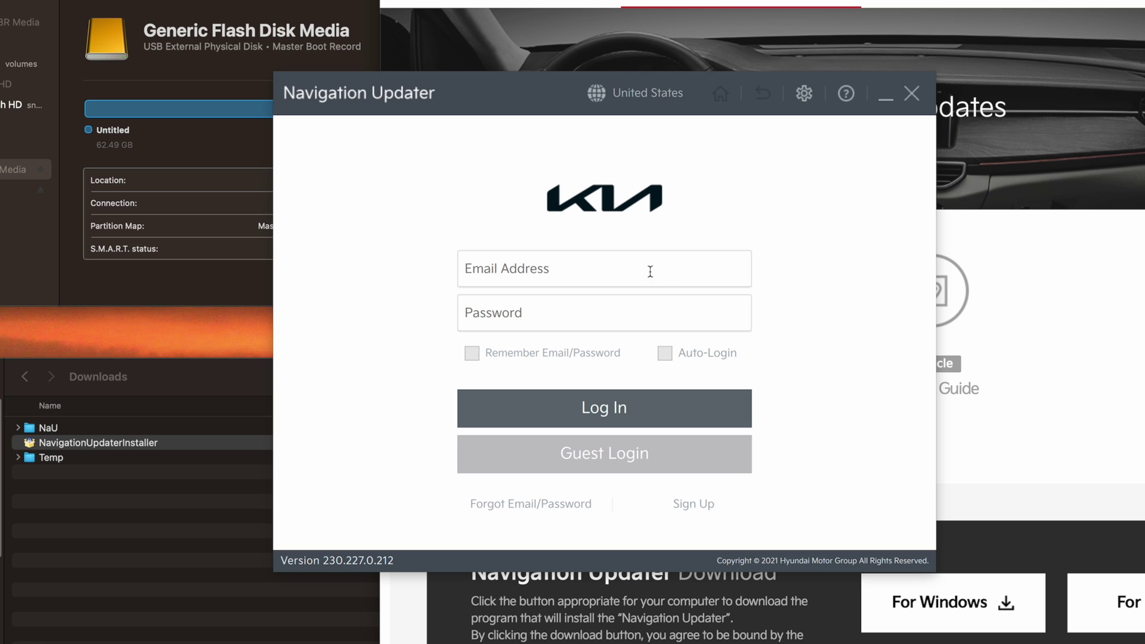
pyautogui.write('user@email.com')
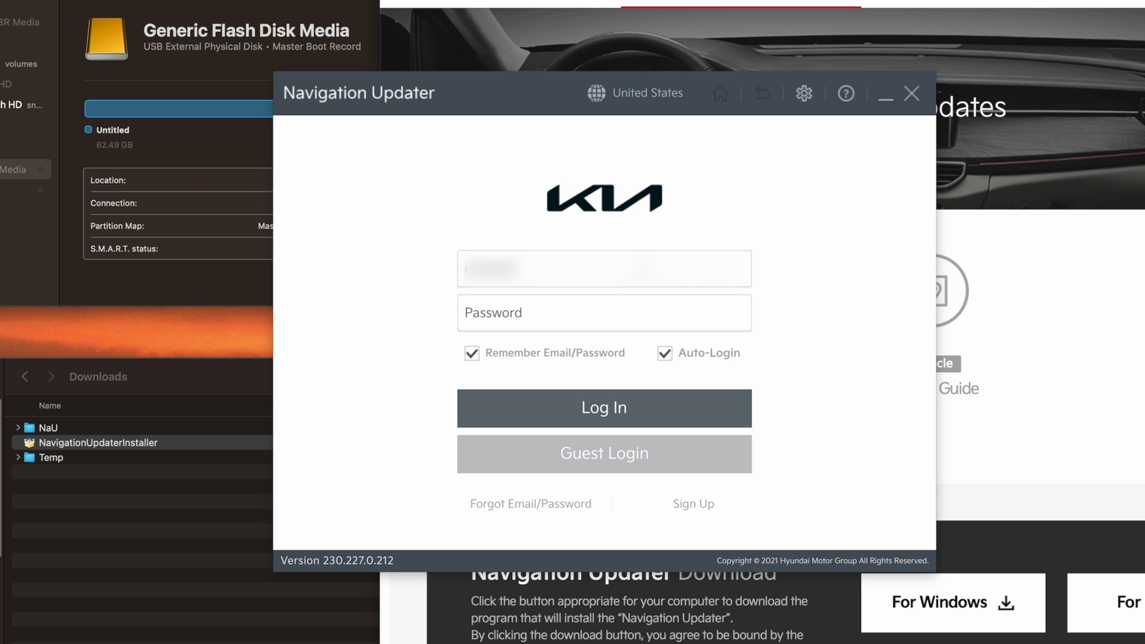
pyautogui.click(530, 314)
pyautogui.write('******')
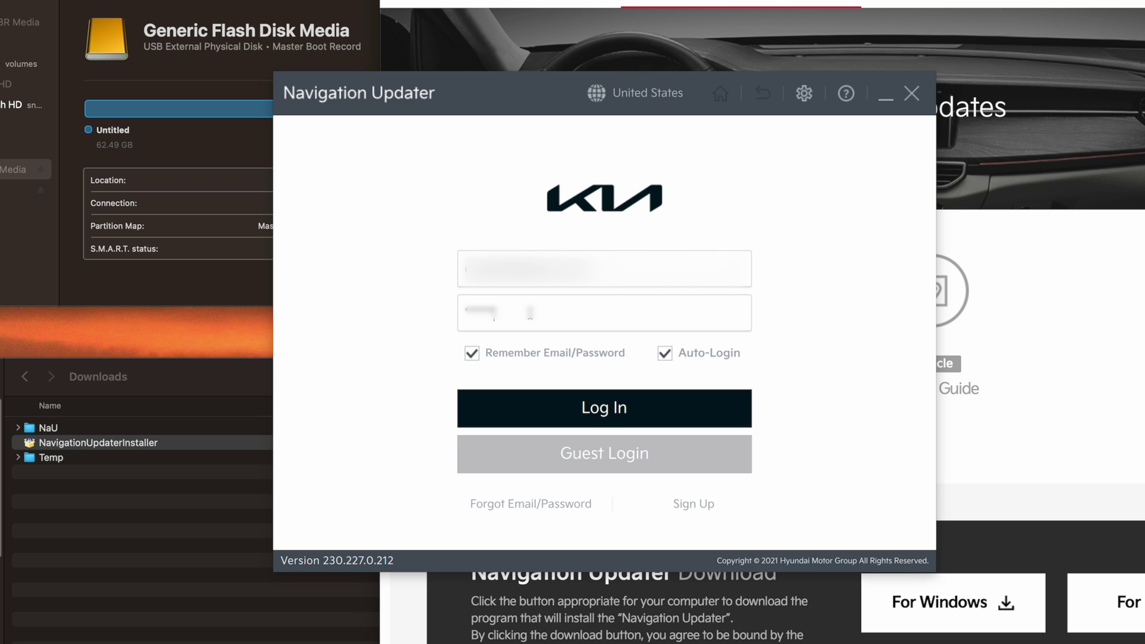
pyautogui.press('Return')
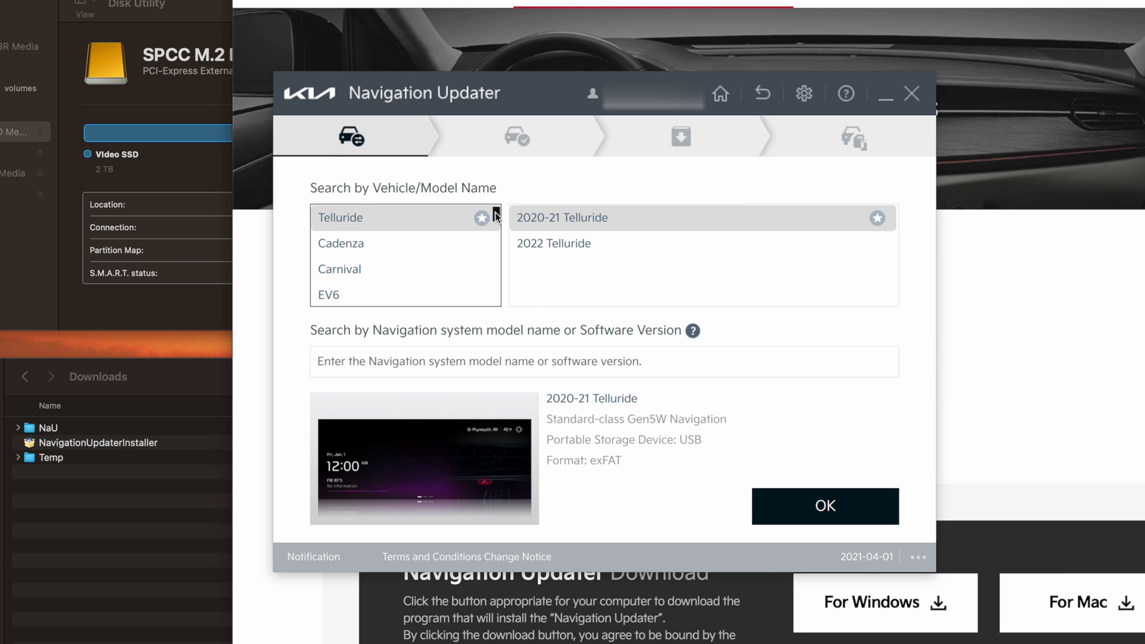
# Step: Choose the 2020-21 Telluride as the vehicle to update
pyautogui.moveTo(496, 215)
pyautogui.mouseDown()
pyautogui.moveTo(494, 303)
pyautogui.moveTo(491, 216)
pyautogui.mouseUp()
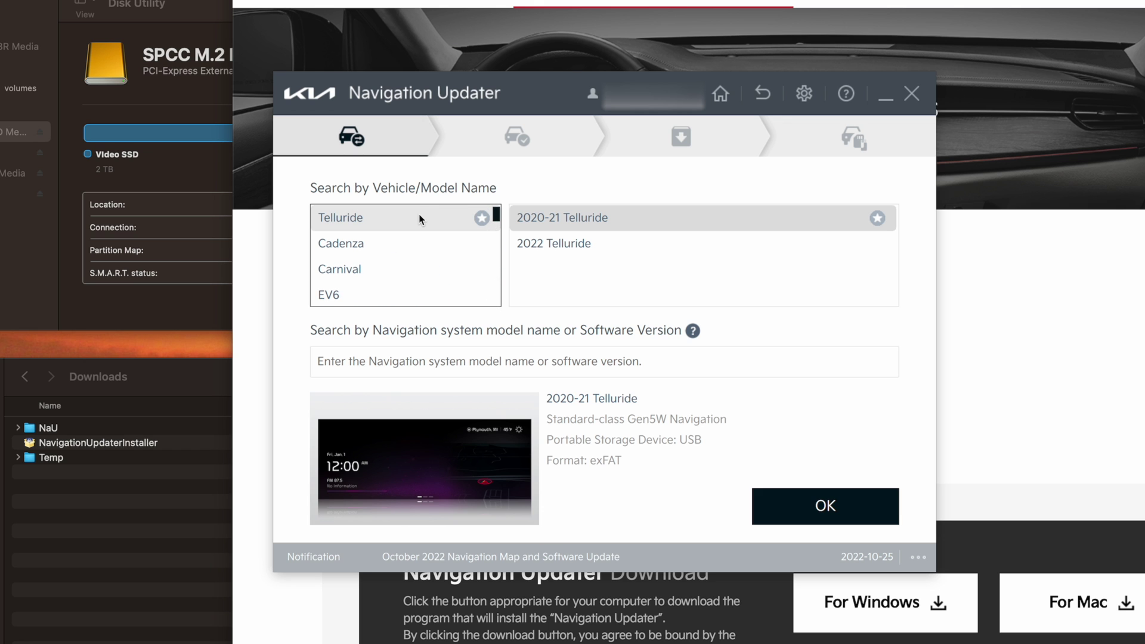
pyautogui.click(594, 218)
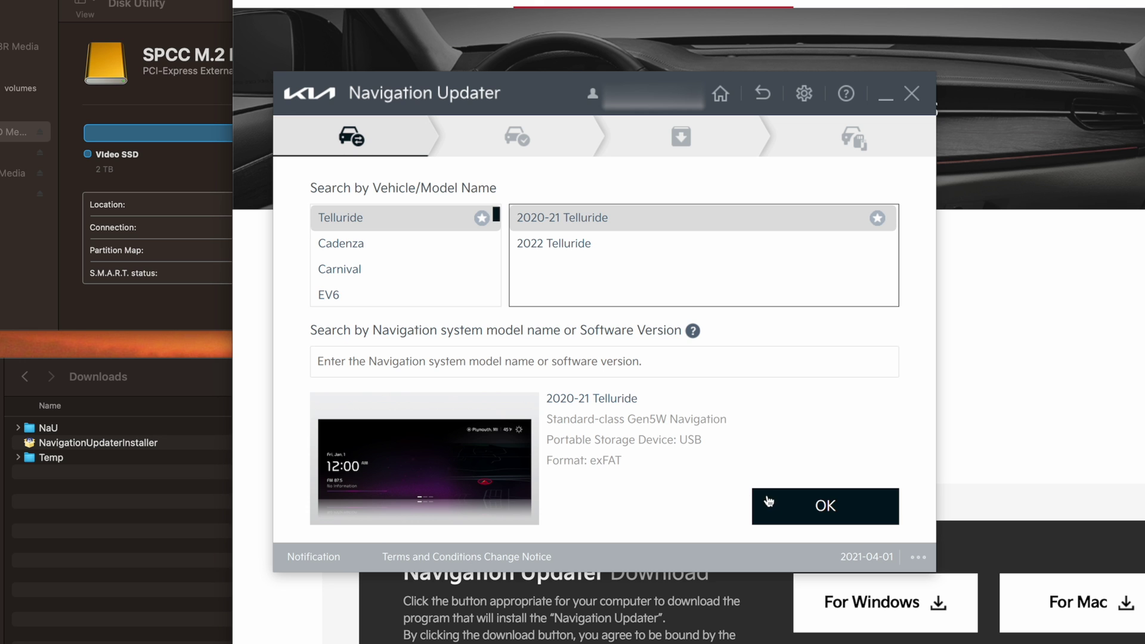
pyautogui.click(790, 501)
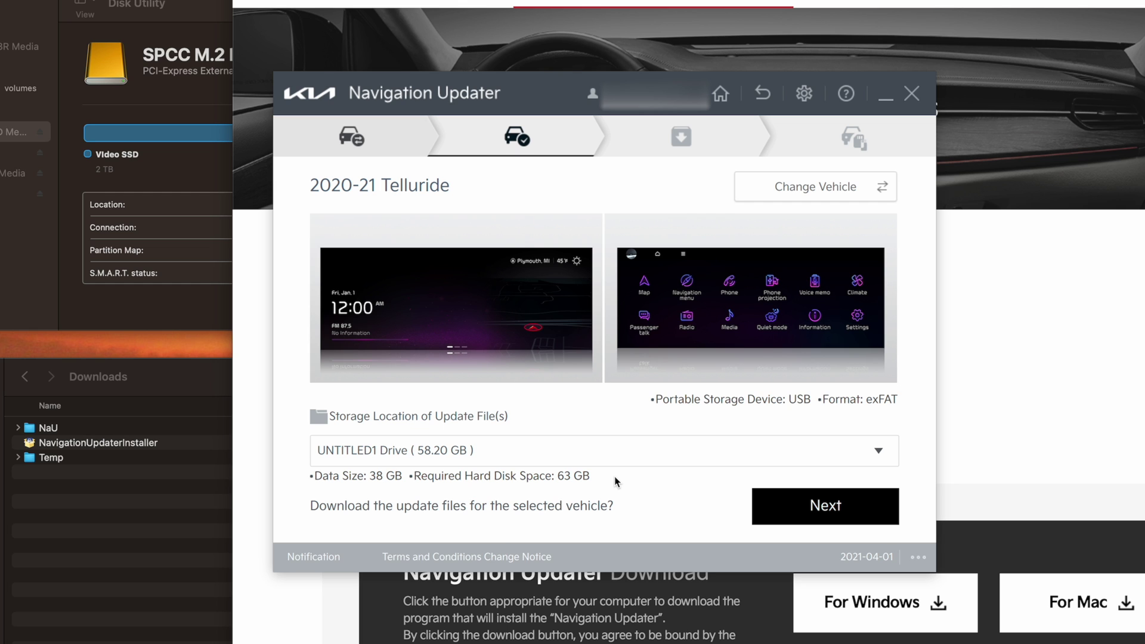
# Step: Download the Telluride update files to the UNTITLED1 drive, confirming the portable device and its formatting
pyautogui.click(816, 513)
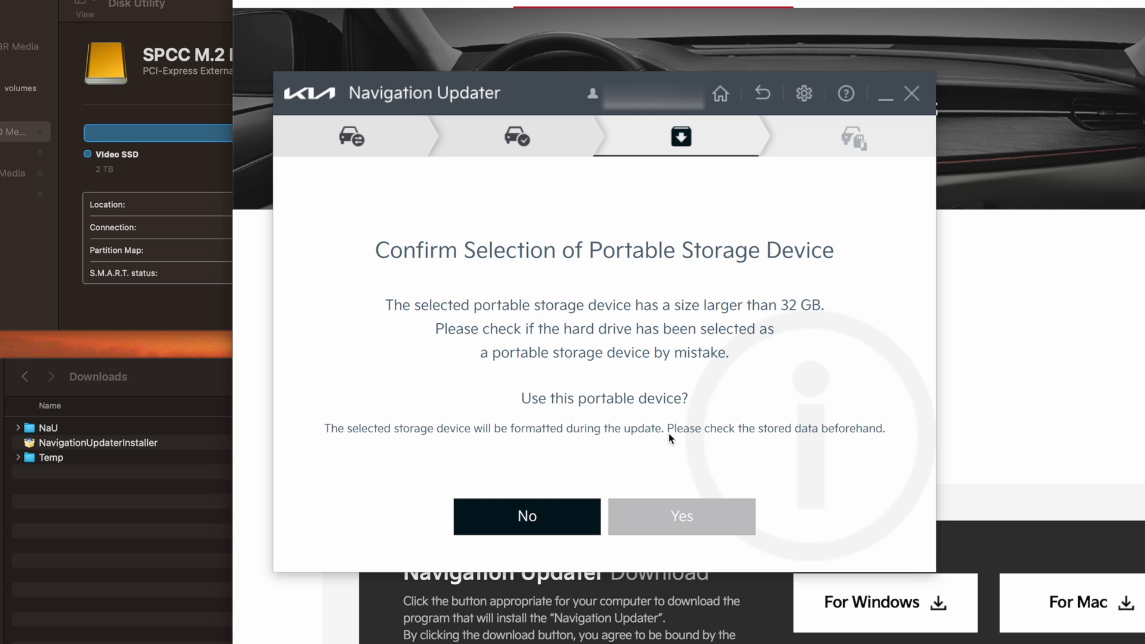
pyautogui.click(696, 530)
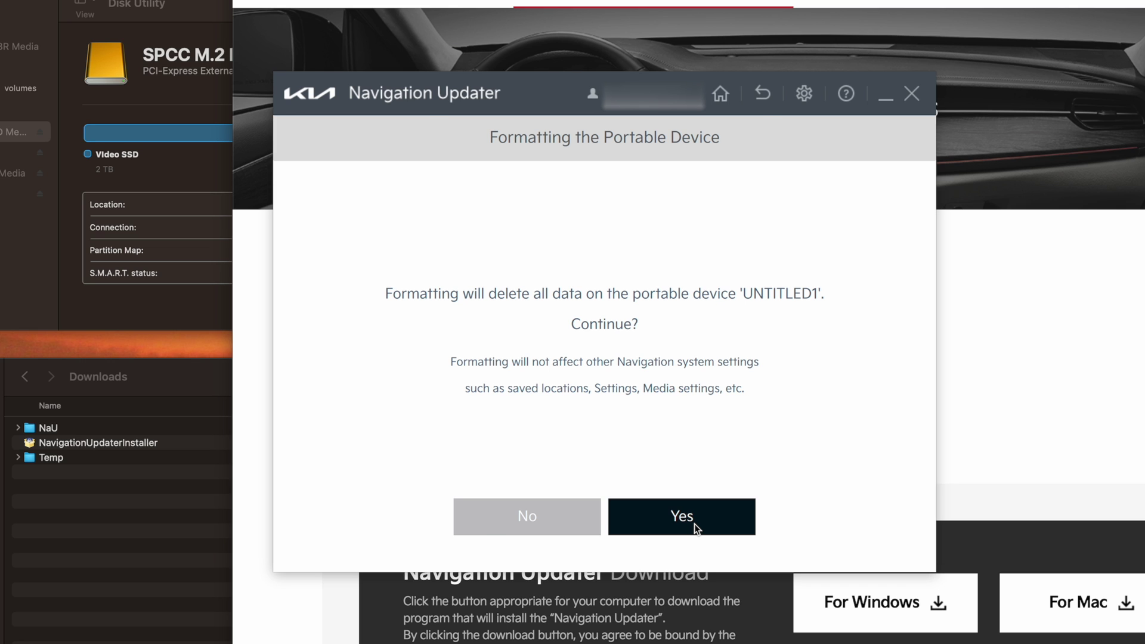
pyautogui.click(694, 523)
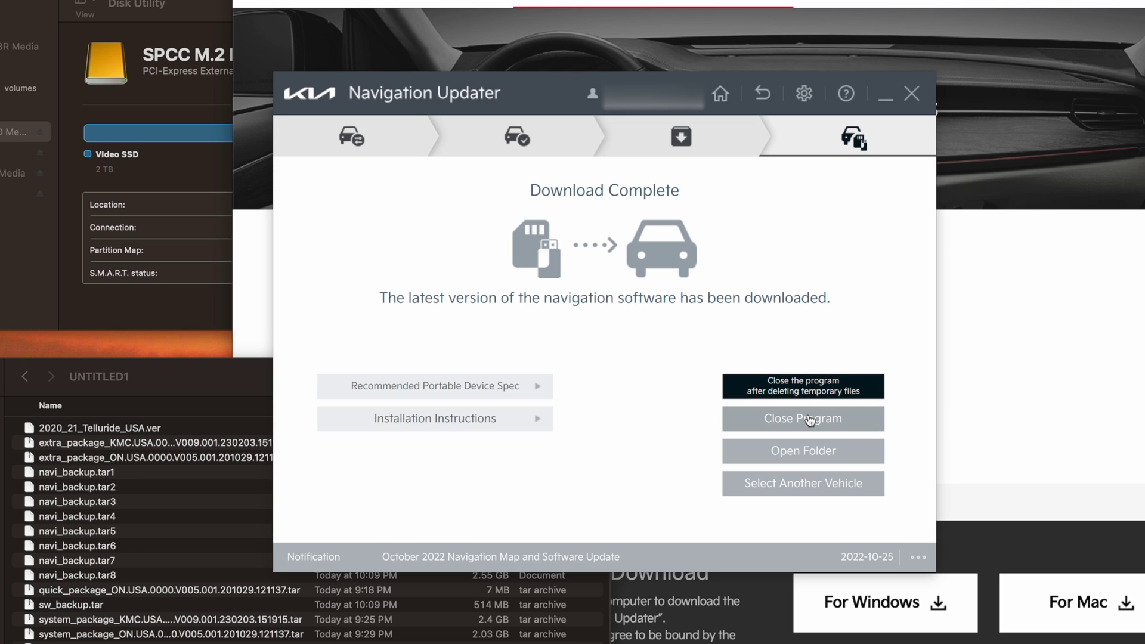
# Step: Open the folder of downloaded update files, and close the Navigation Updater program
pyautogui.click(803, 452)
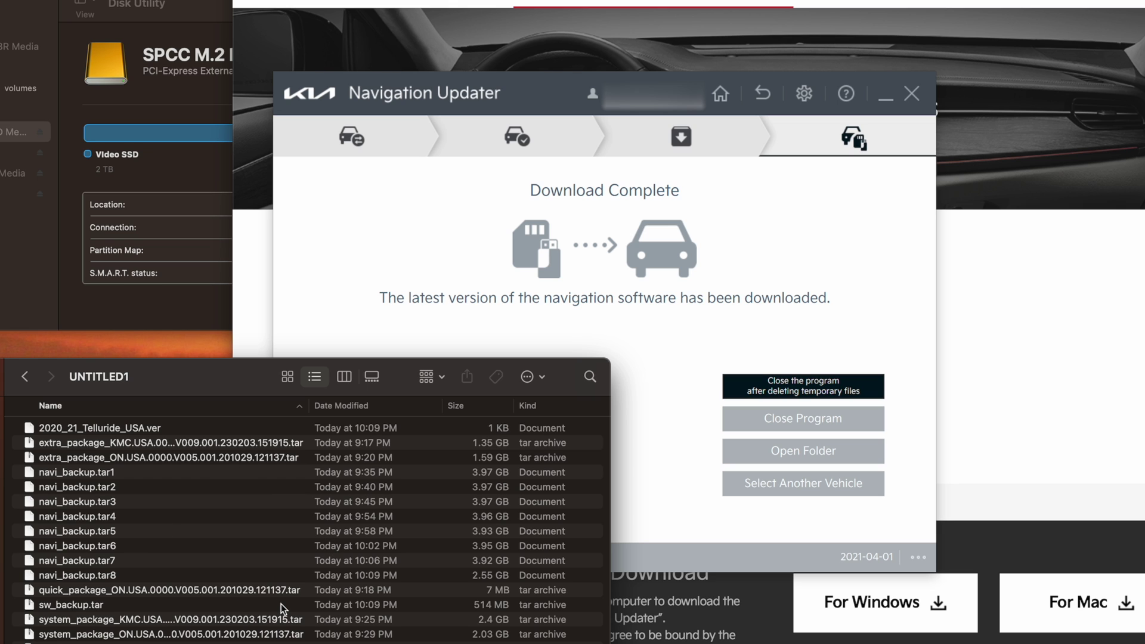
pyautogui.click(637, 460)
pyautogui.click(777, 421)
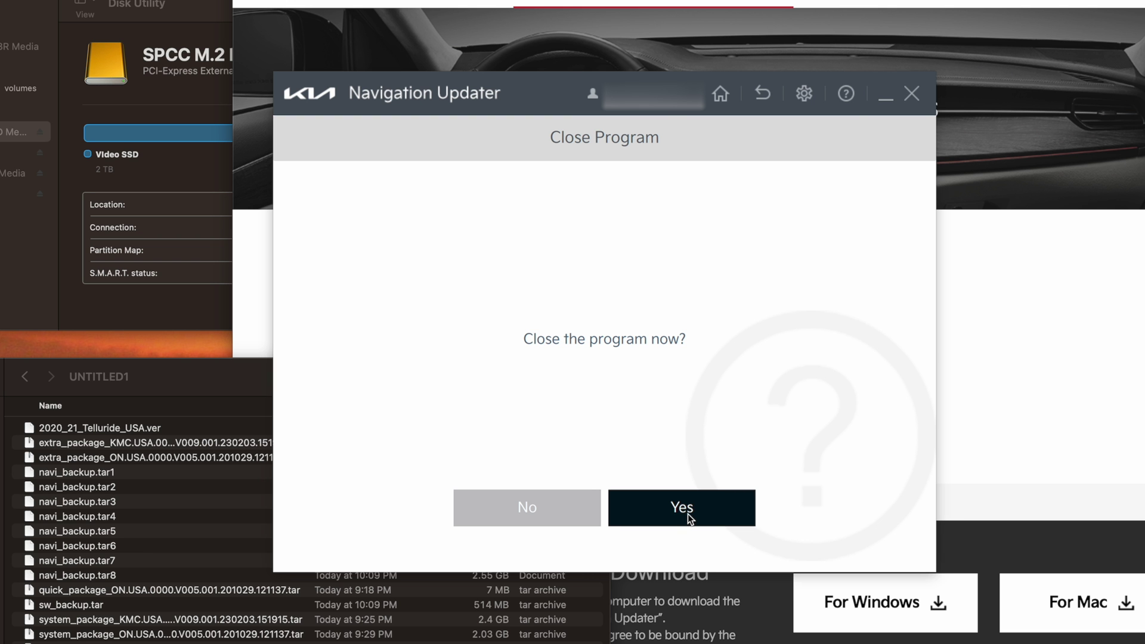
pyautogui.click(682, 507)
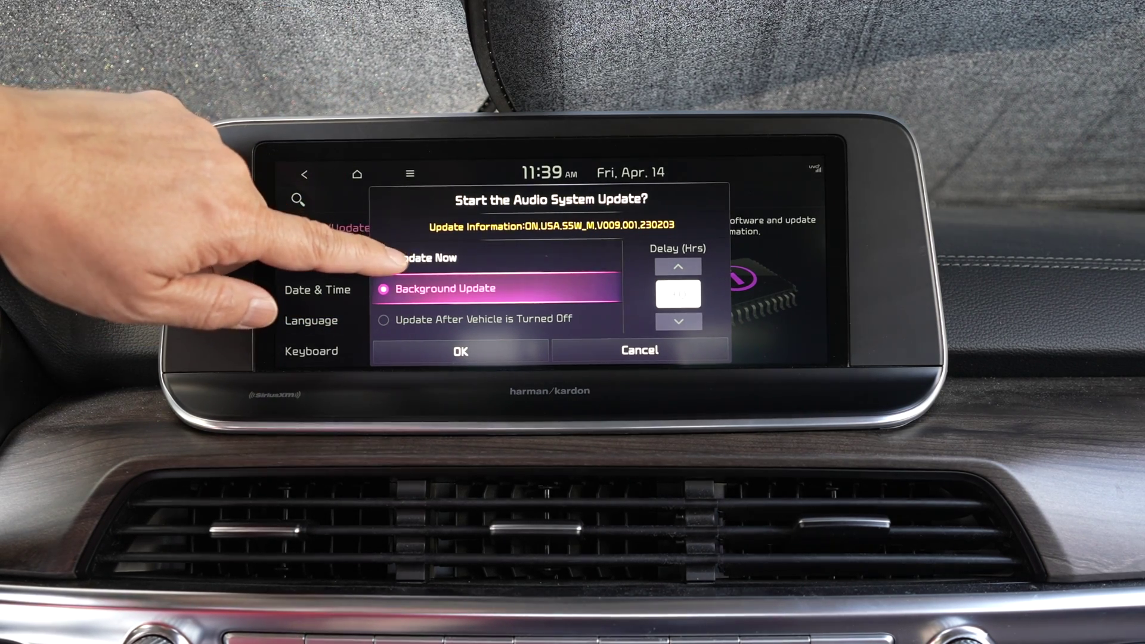
pyautogui.click(397, 257)
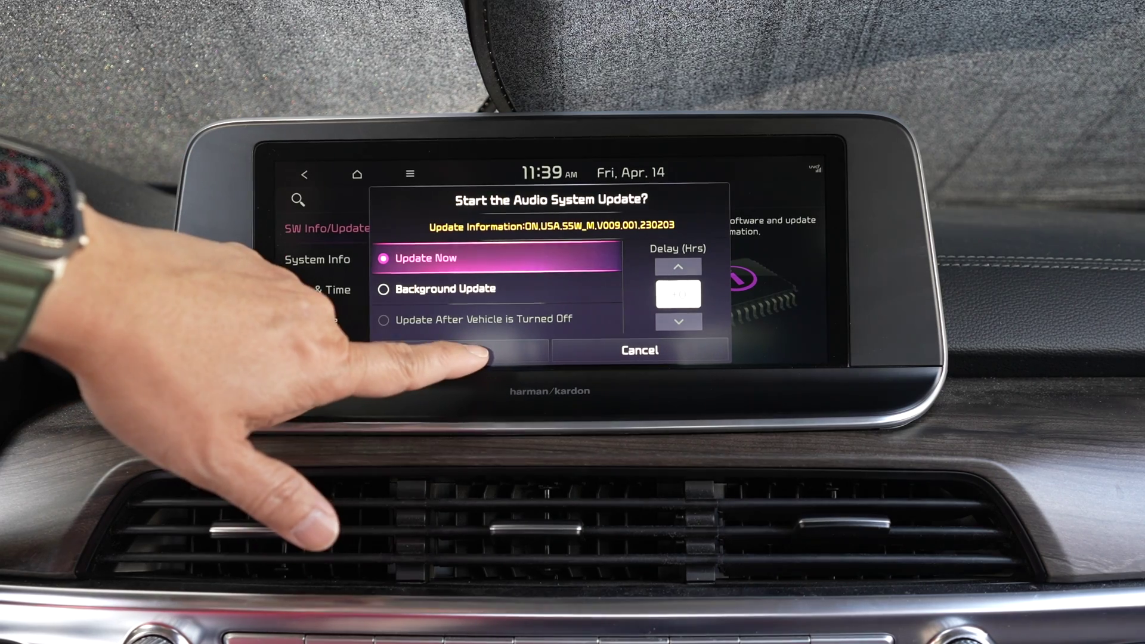
pyautogui.click(477, 352)
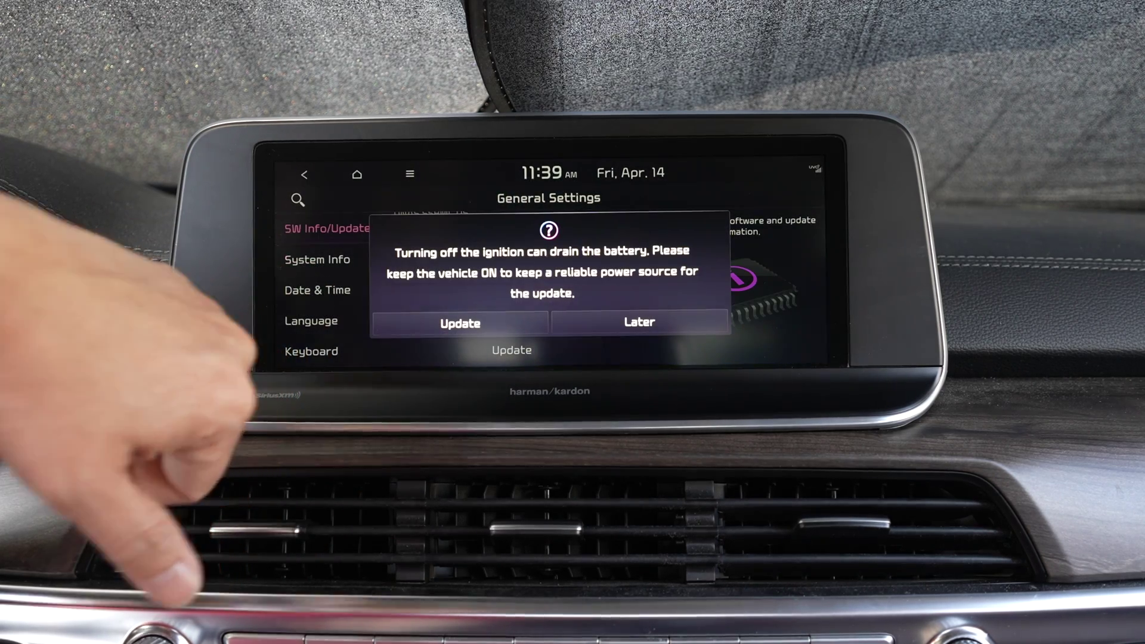